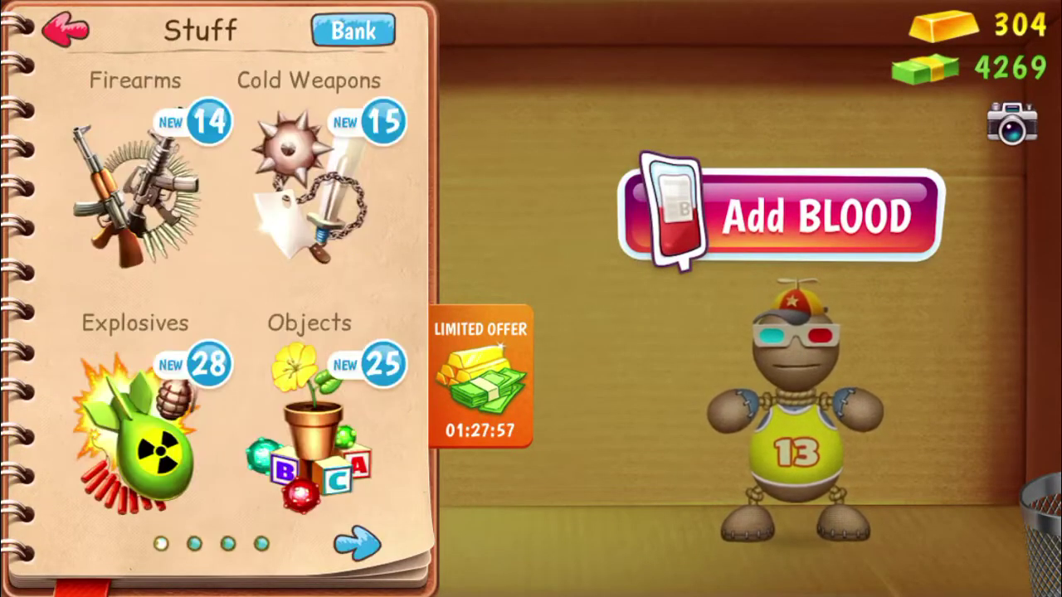
Pick the Uzi from Firearms, then page forward and choose another firearm.
left_click(136, 191)
left_click(135, 419)
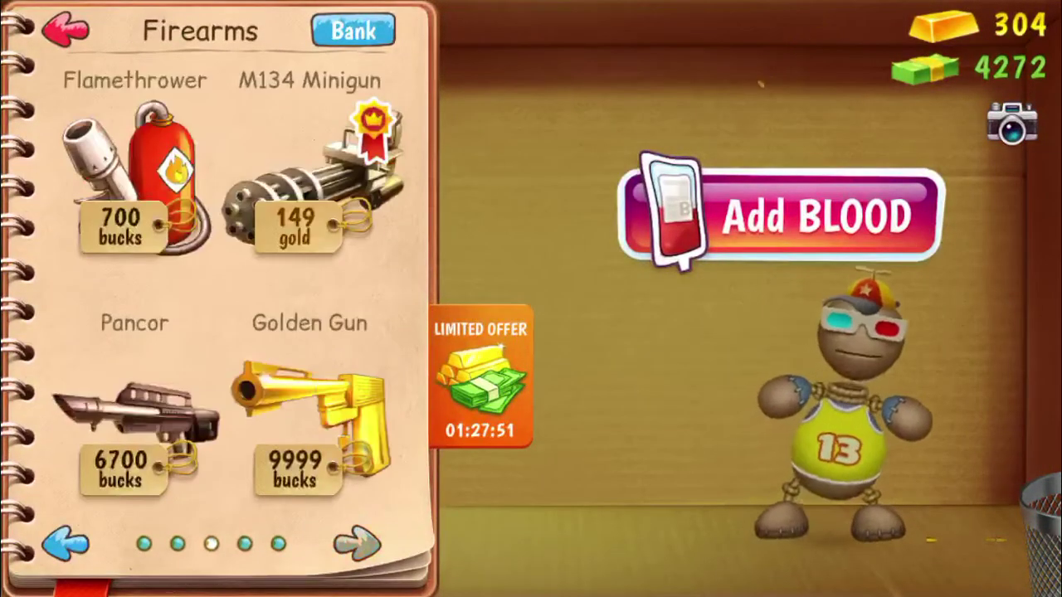
left_click(359, 545)
left_click(309, 166)
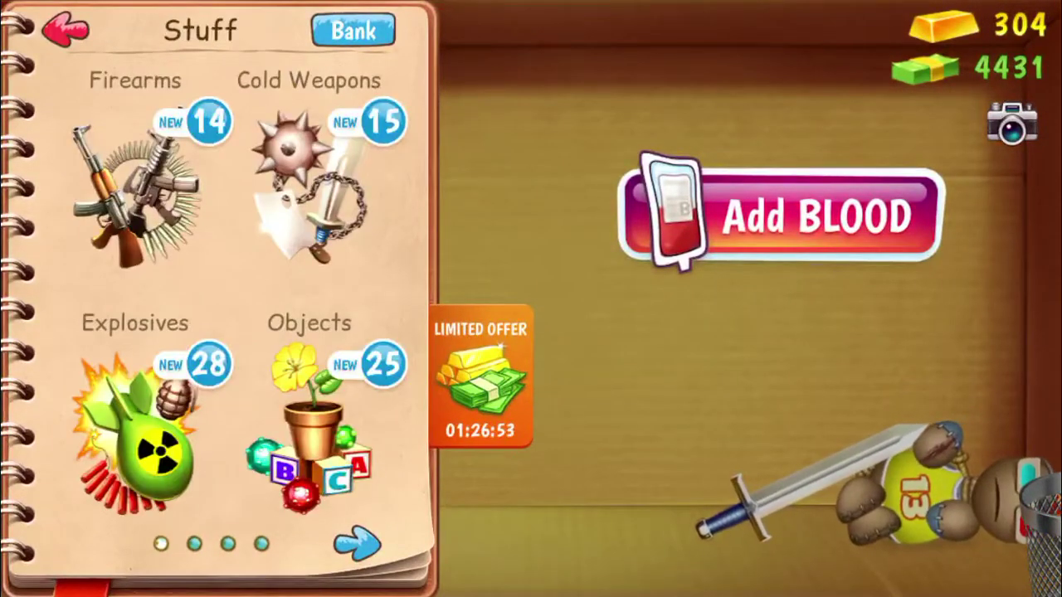
Choose tomatoes from the Foods catalog, throw them at Buddy, and reopen the catalog.
left_click(357, 544)
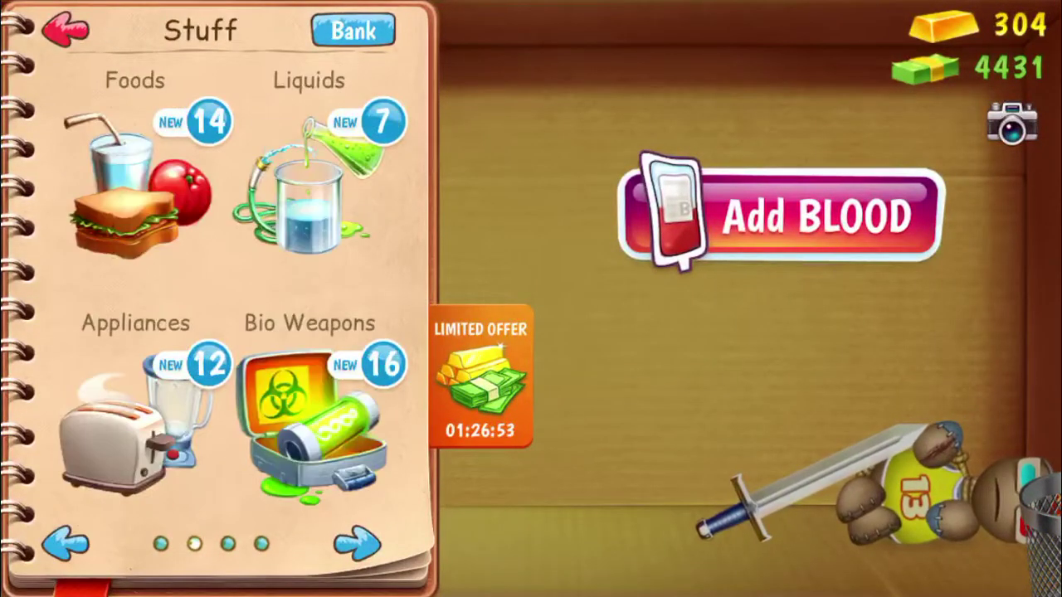
left_click(135, 183)
left_click(135, 182)
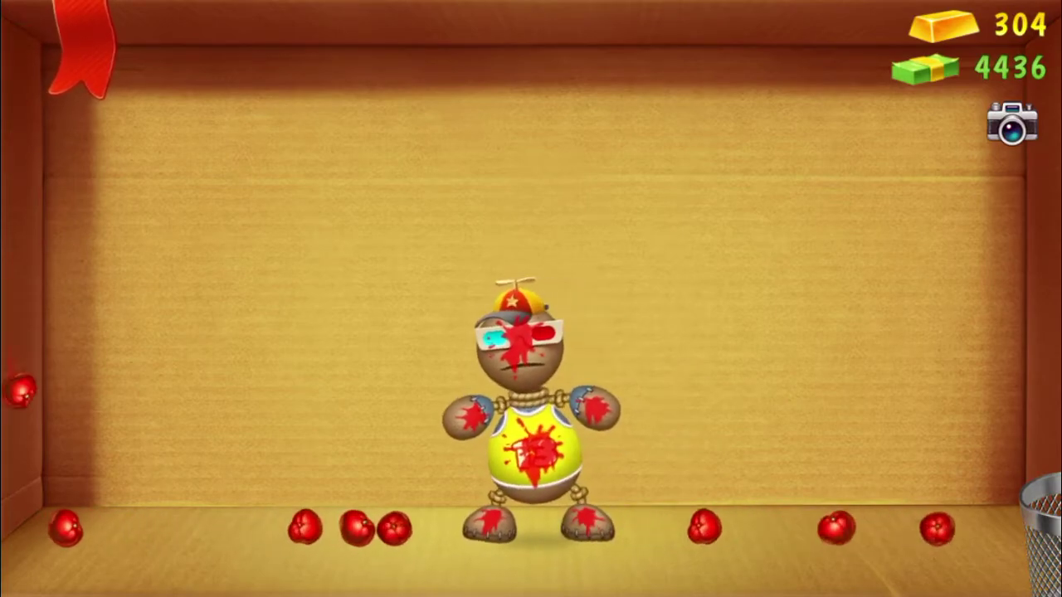
left_click(80, 45)
Return to the Stuff categories and select the F1 Grenade from Explosives.
left_click(65, 30)
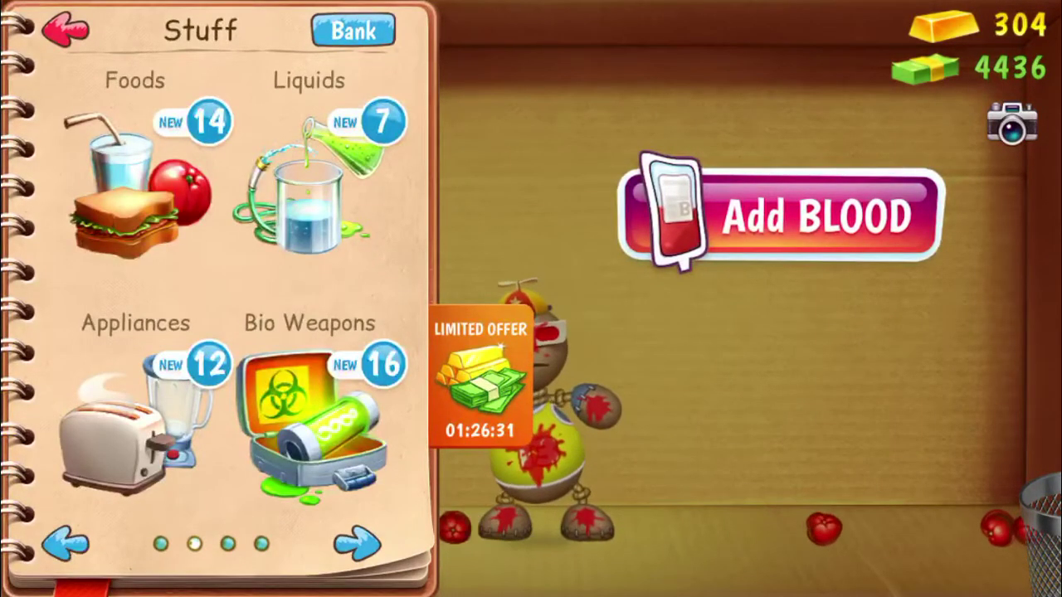
left_click(65, 30)
left_click(138, 179)
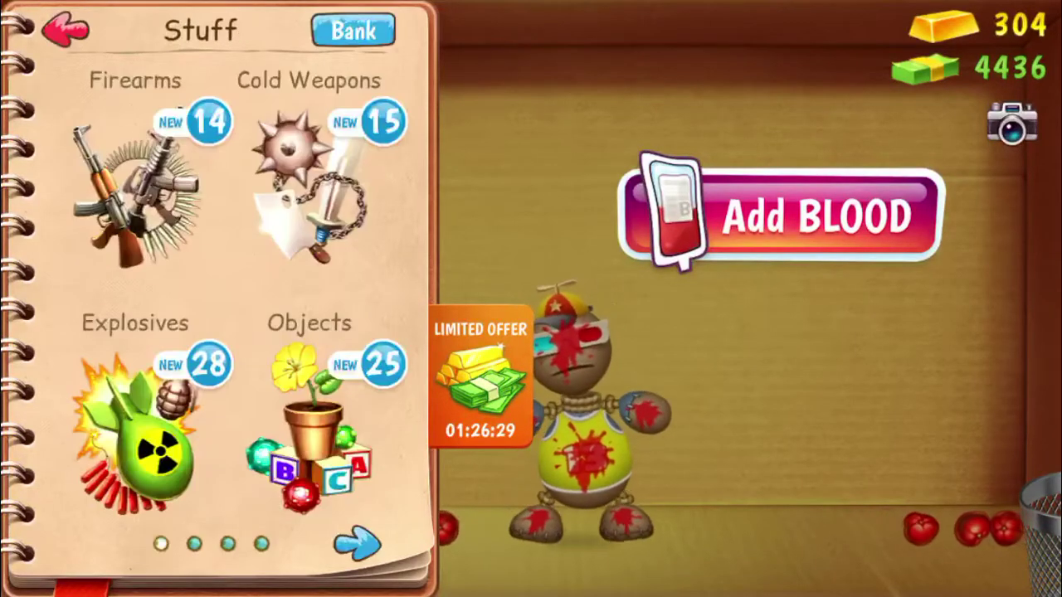
left_click(135, 423)
left_click(132, 200)
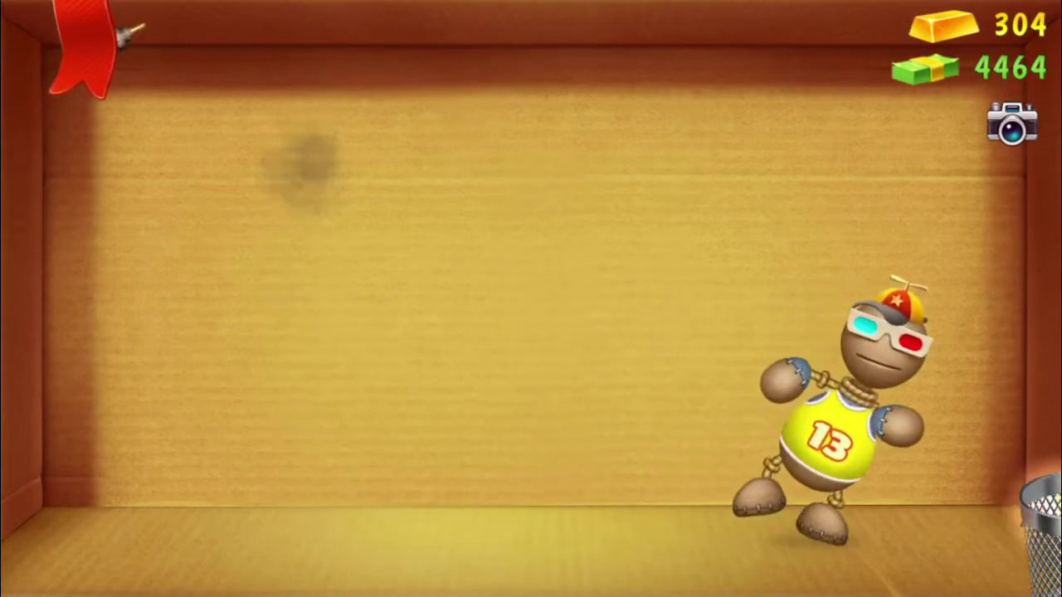
Choose Colored Balls from the Objects catalog and drop them on Buddy.
left_click(81, 46)
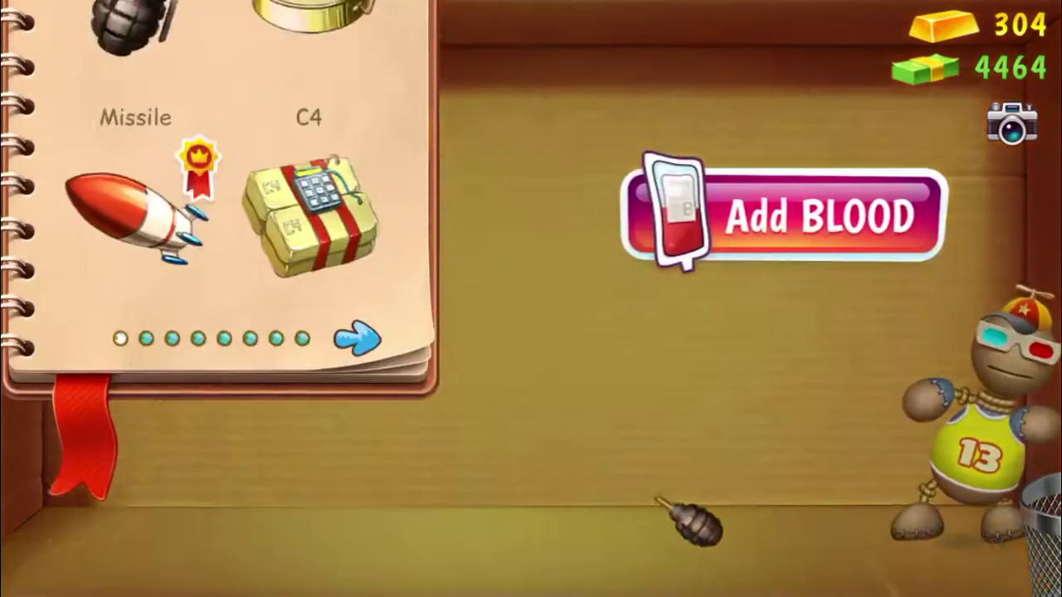
left_click(65, 30)
left_click(137, 415)
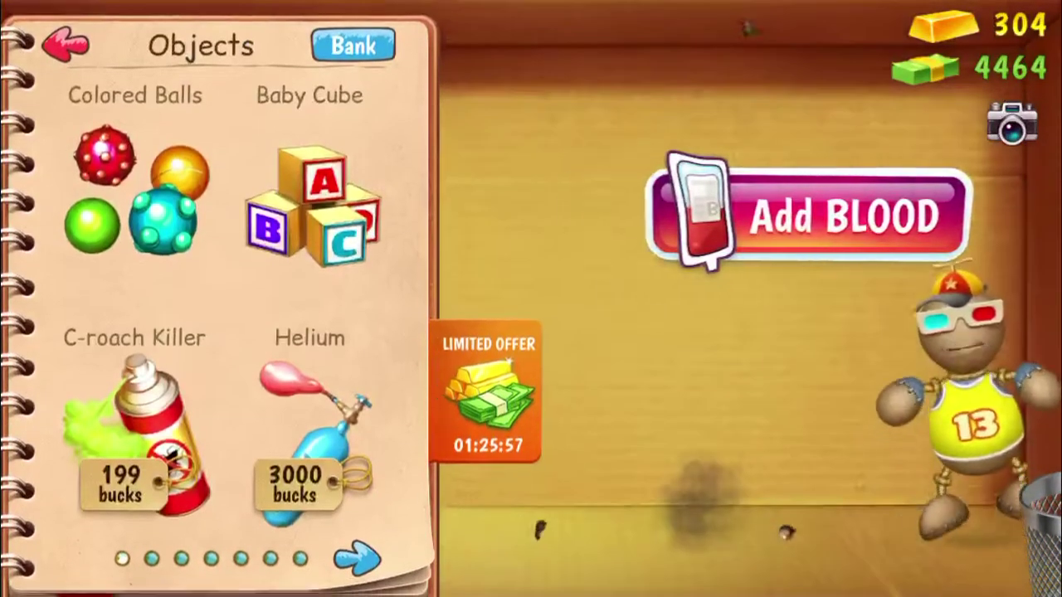
left_click(747, 373)
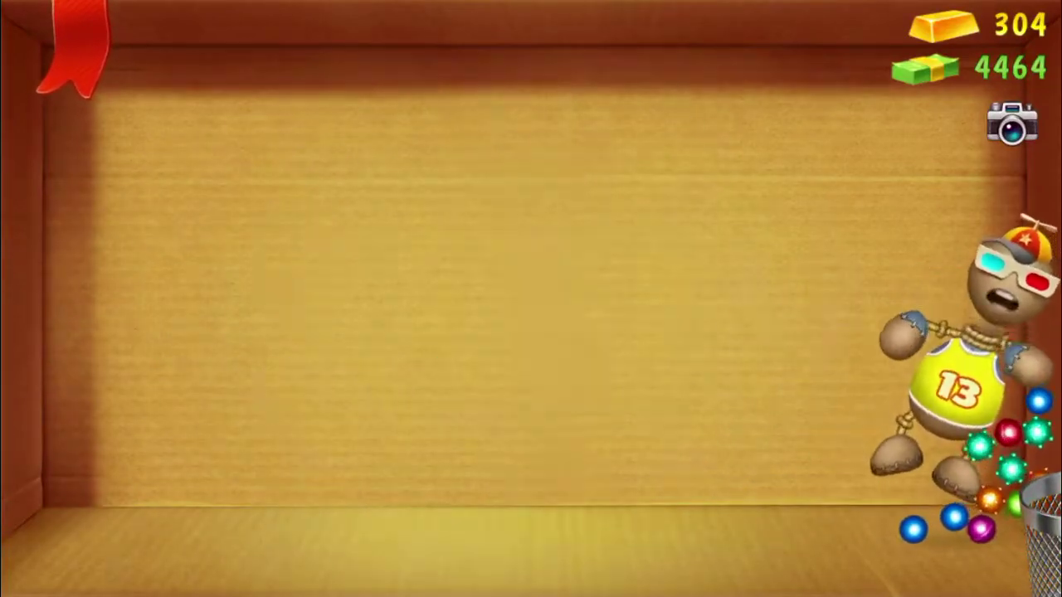
left_click(72, 45)
Navigate through the Profile and extra pages to Buddy's Wardrobe.
left_click(58, 33)
left_click(310, 175)
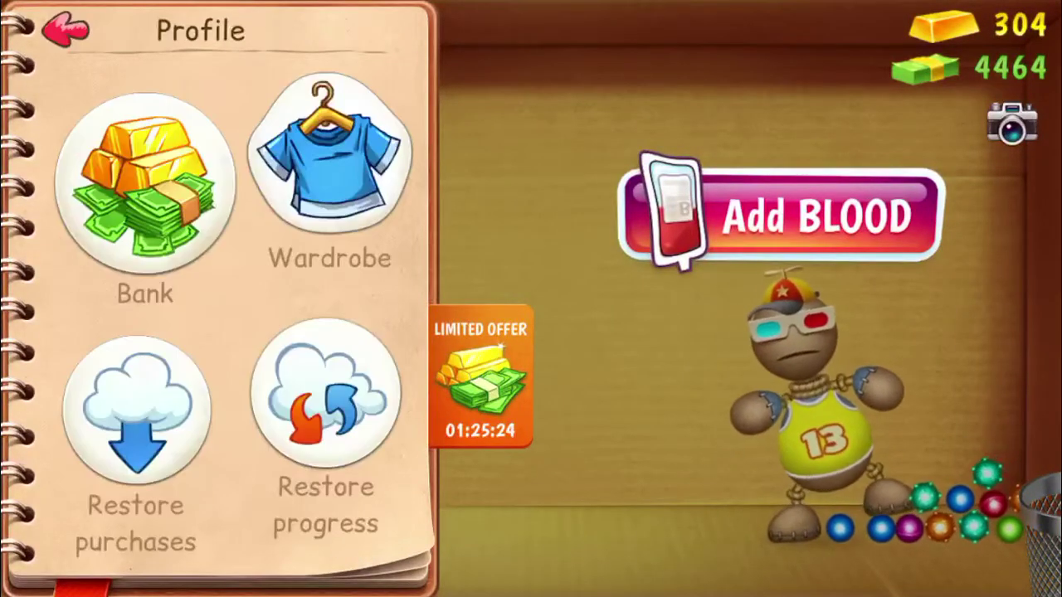
left_click(65, 30)
left_click(133, 415)
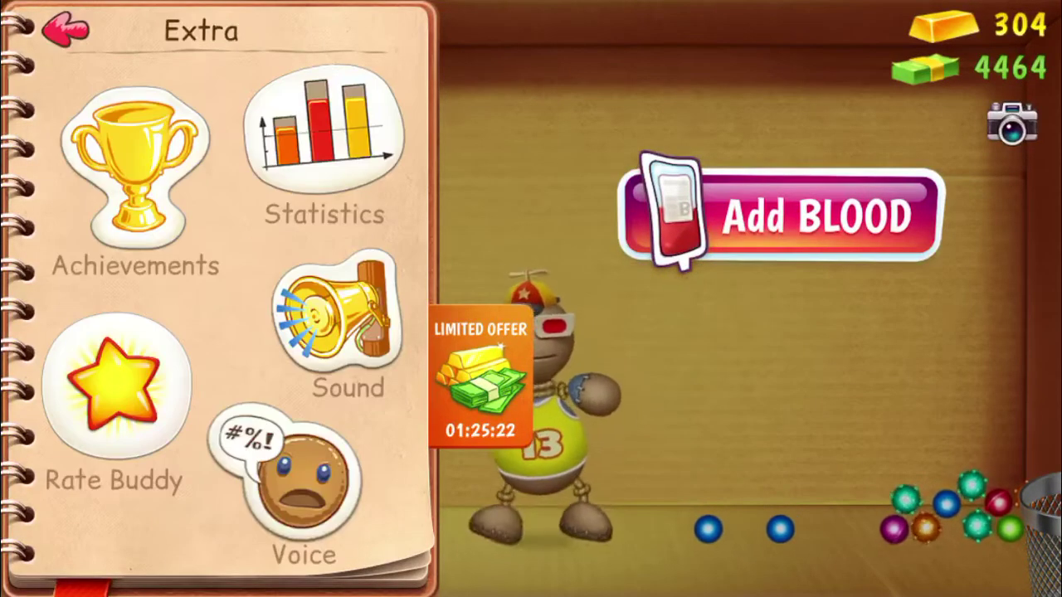
left_click(65, 29)
left_click(310, 174)
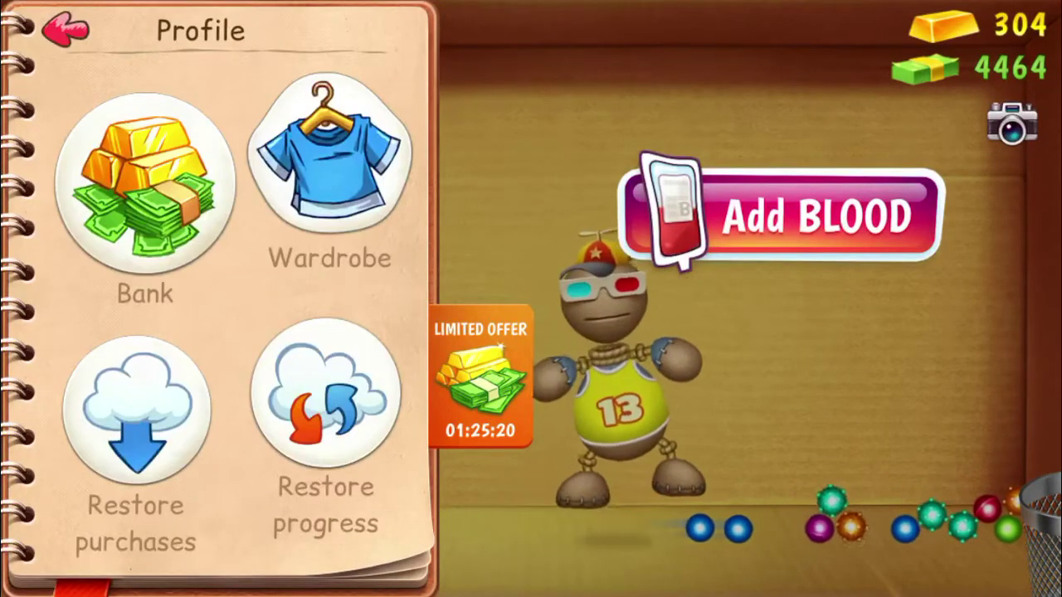
scroll(224, 291, "down", 3)
scroll(224, 291, "down", 5)
scroll(224, 291, "down", 5)
scroll(224, 291, "down", 5)
scroll(224, 290, "up", 5)
scroll(224, 291, "up", 5)
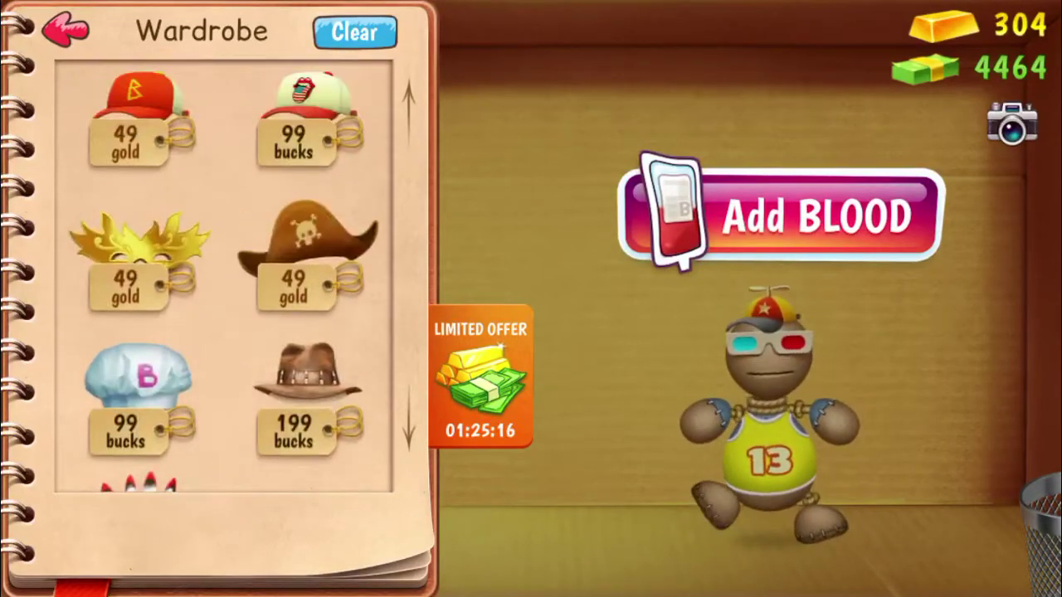
scroll(225, 291, "up", 5)
Clear Buddy's accessories, close the wardrobe, and fling him top-right.
left_click(354, 31)
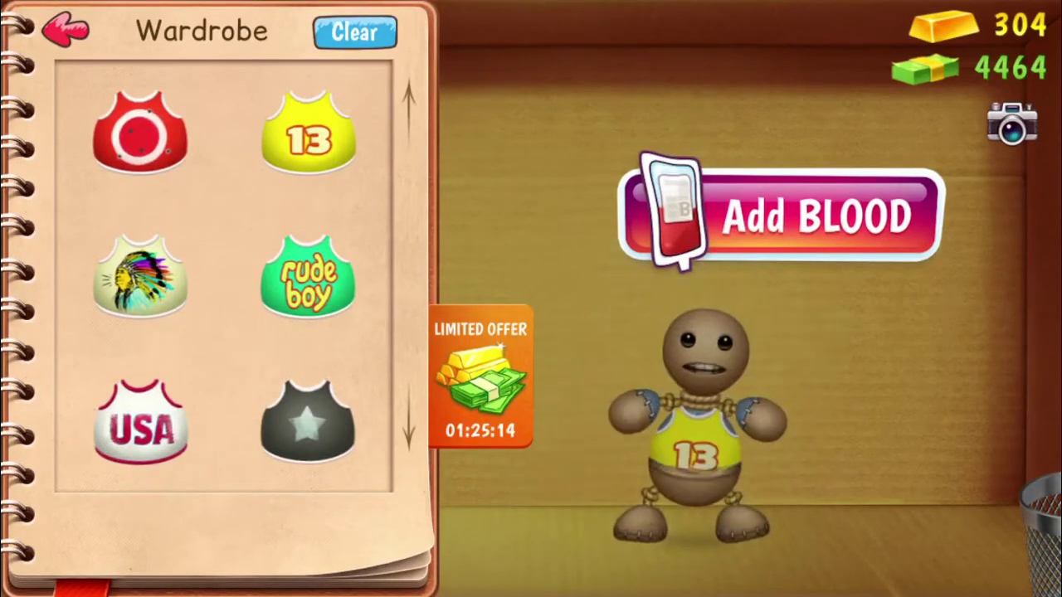
left_click(747, 332)
left_click_drag(365, 398, 937, 74)
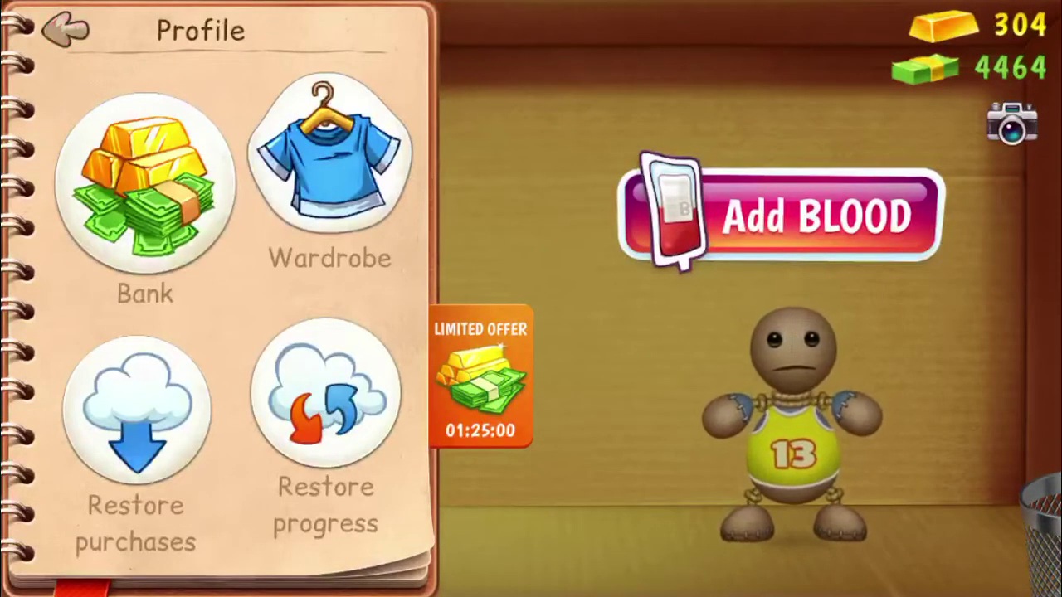
Bring up the notepad's item categories.
left_click(65, 29)
Browse the Firearms pages, then page through Cold Weapons to the last page.
left_click(137, 187)
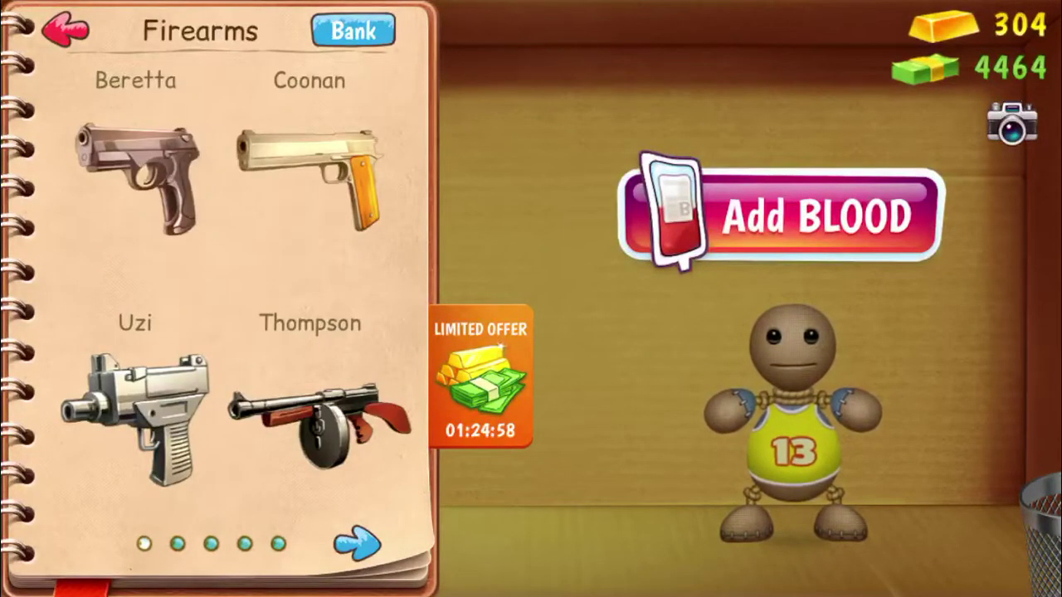
left_click(359, 544)
left_click(65, 29)
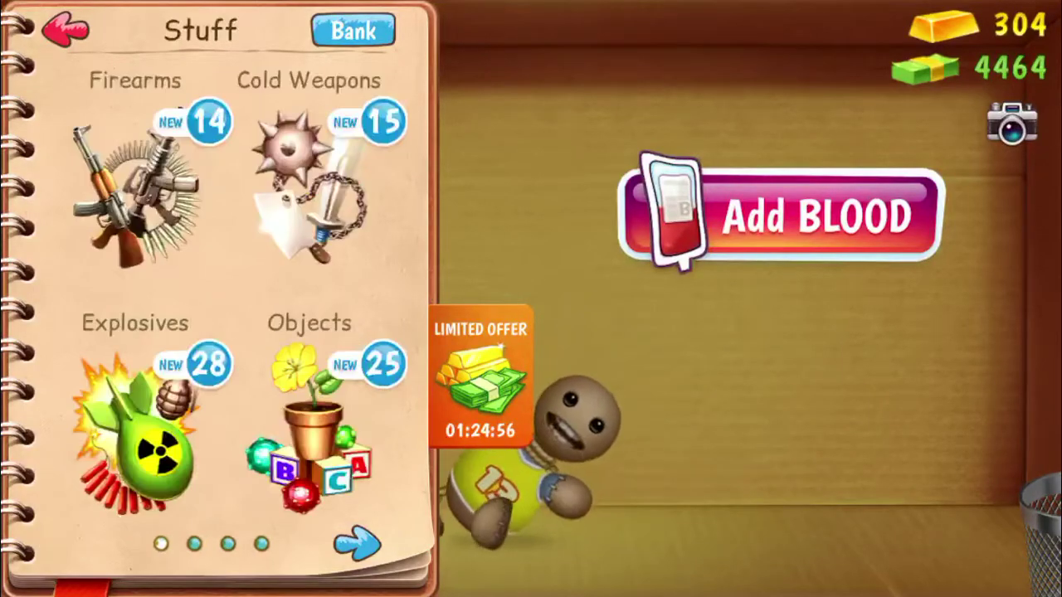
left_click(309, 187)
left_click(359, 544)
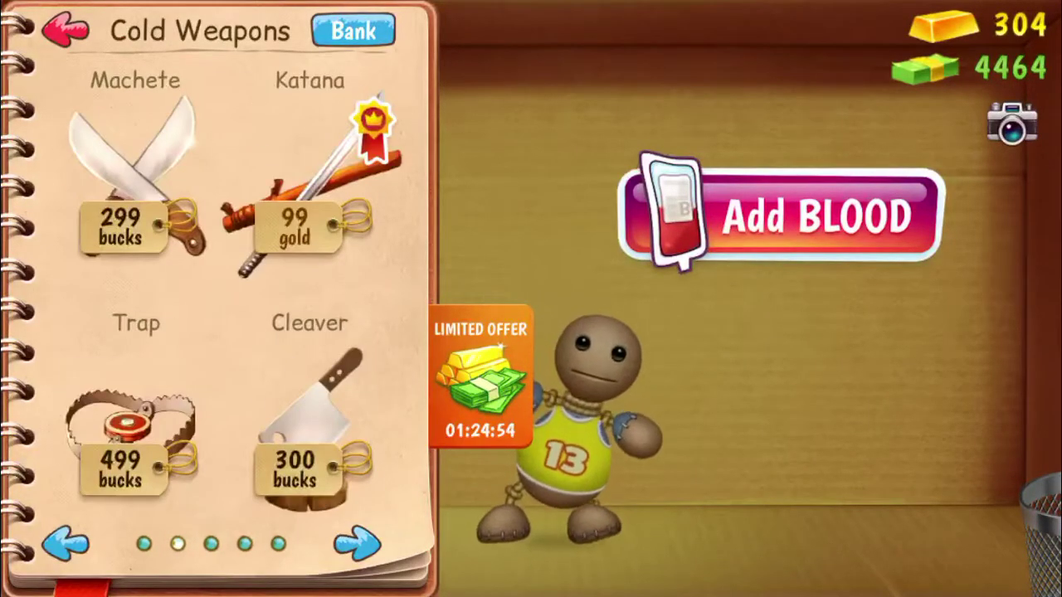
left_click(359, 544)
left_click(358, 544)
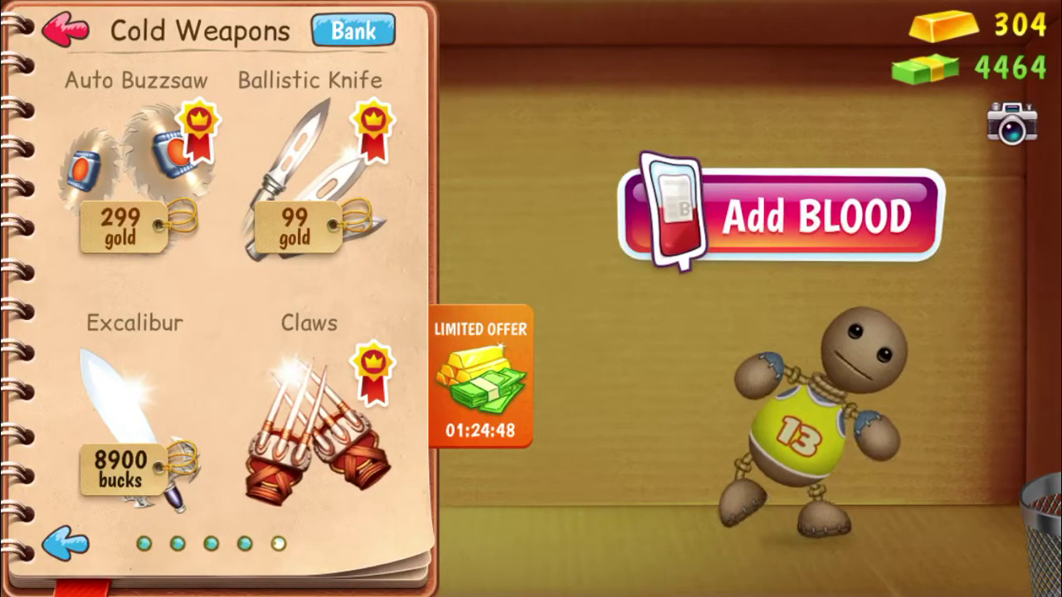
Select the Missile from Explosives and launch two missiles at Buddy.
left_click(64, 545)
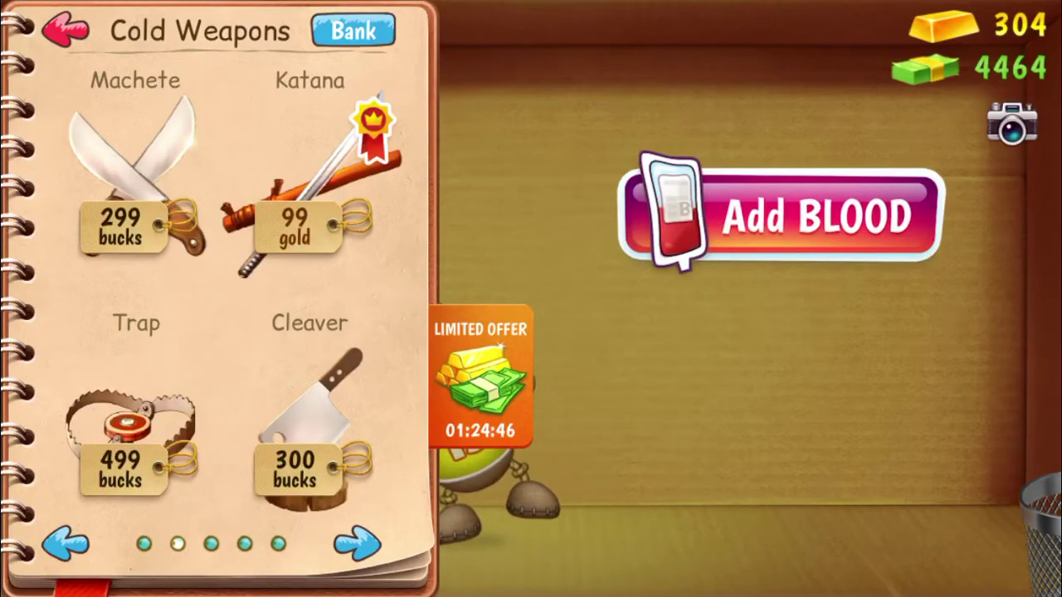
left_click(65, 31)
left_click(135, 423)
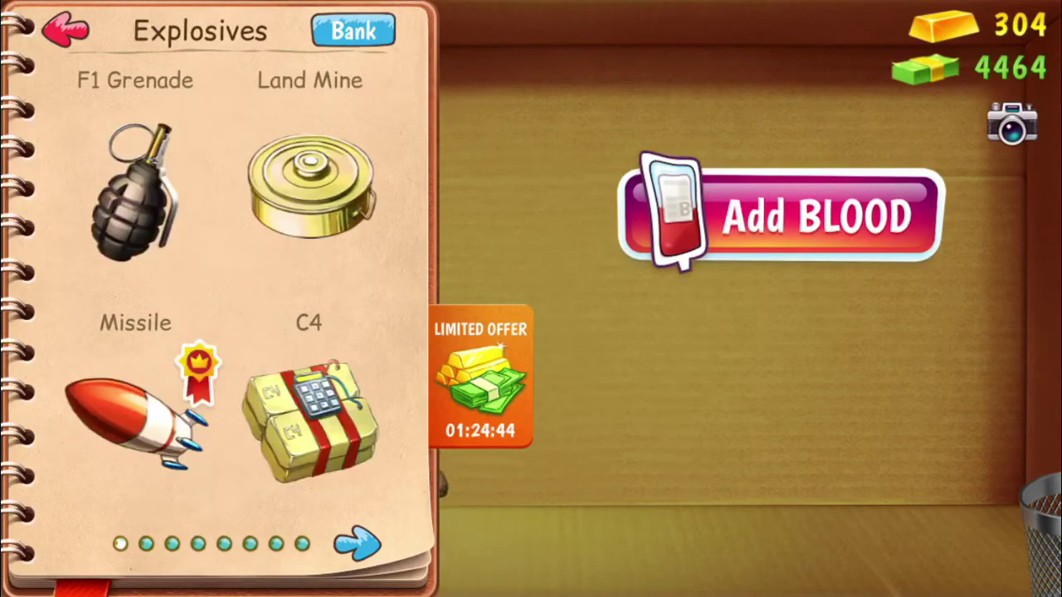
left_click(135, 423)
left_click(581, 374)
left_click(332, 315)
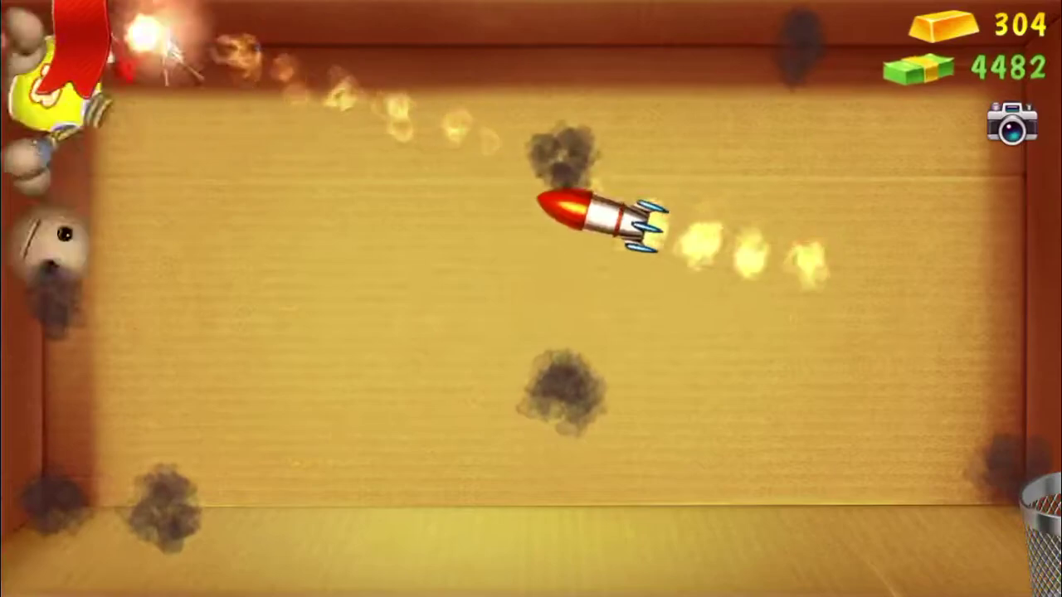
Reopen the notepad and go back to the Stuff categories page.
left_click(1033, 531)
left_click(65, 31)
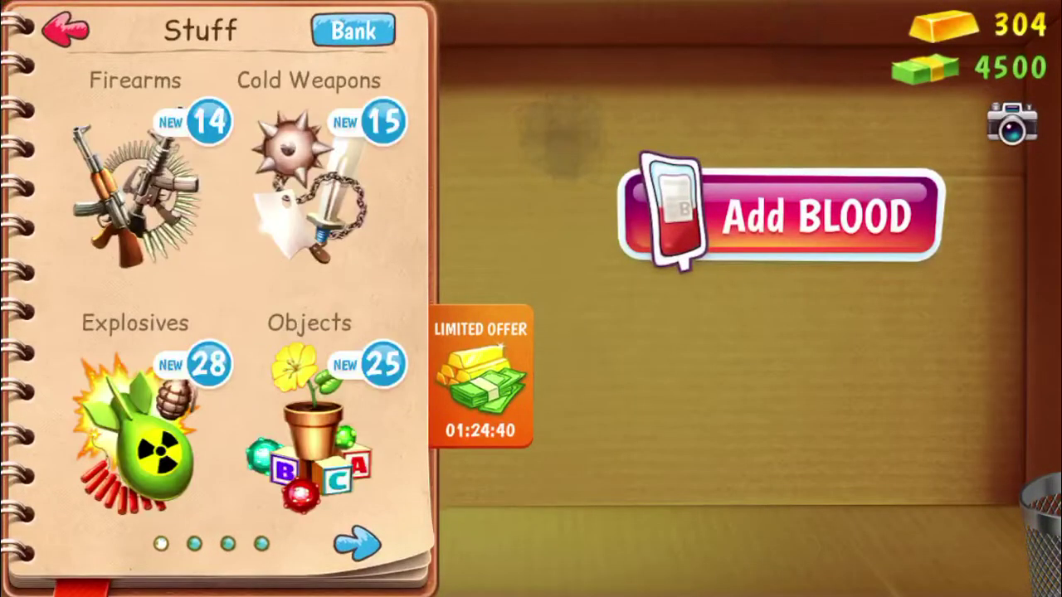